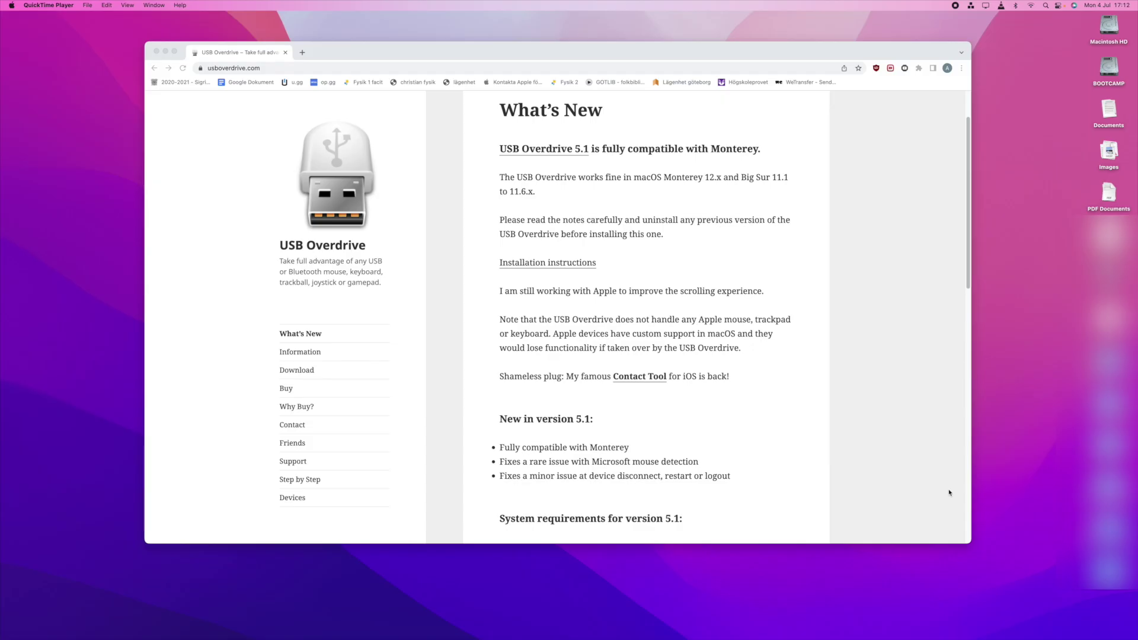
Download USB-Overdrive-51.dmg, the version 5.1 build for Monterey and Big Sur.
click(303, 372)
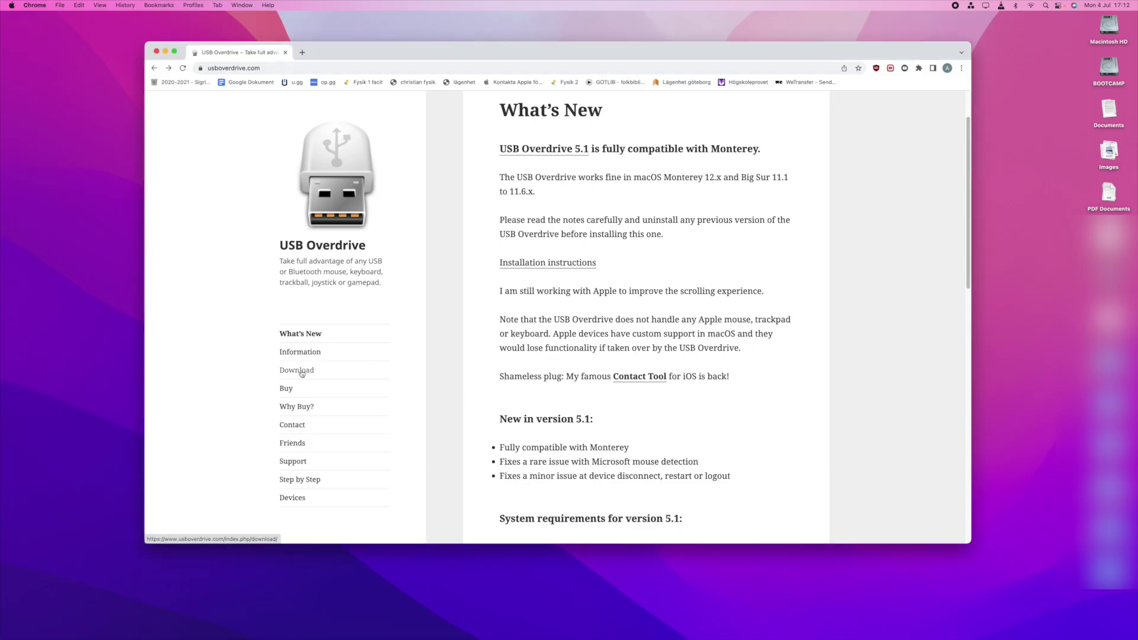
click(302, 372)
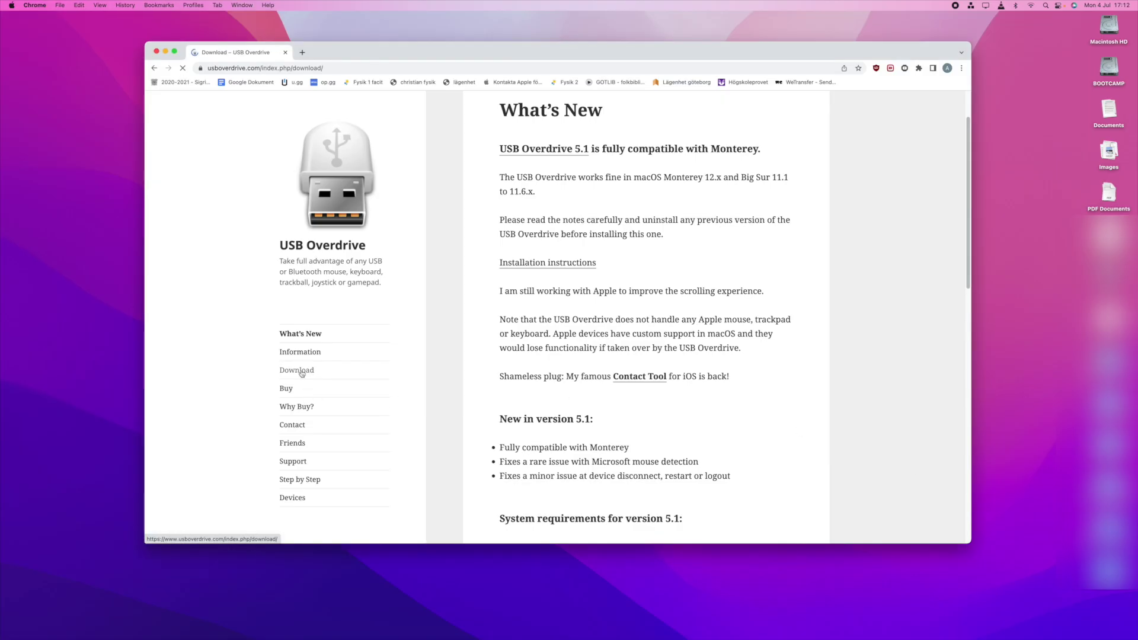
drag(966, 169, 968, 181)
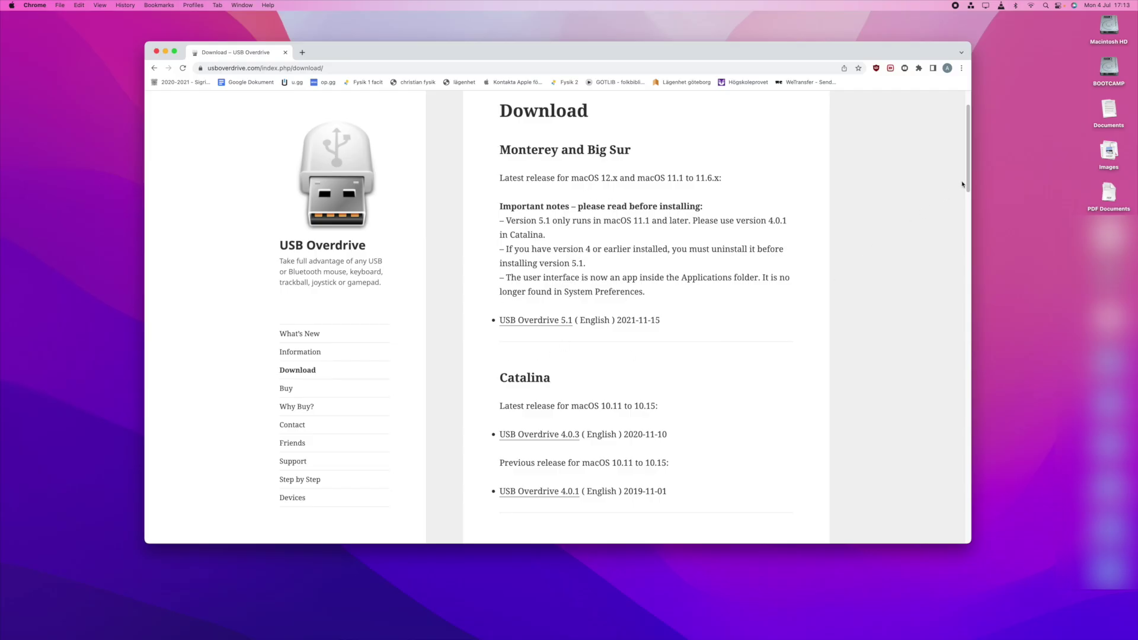
drag(962, 184, 940, 161)
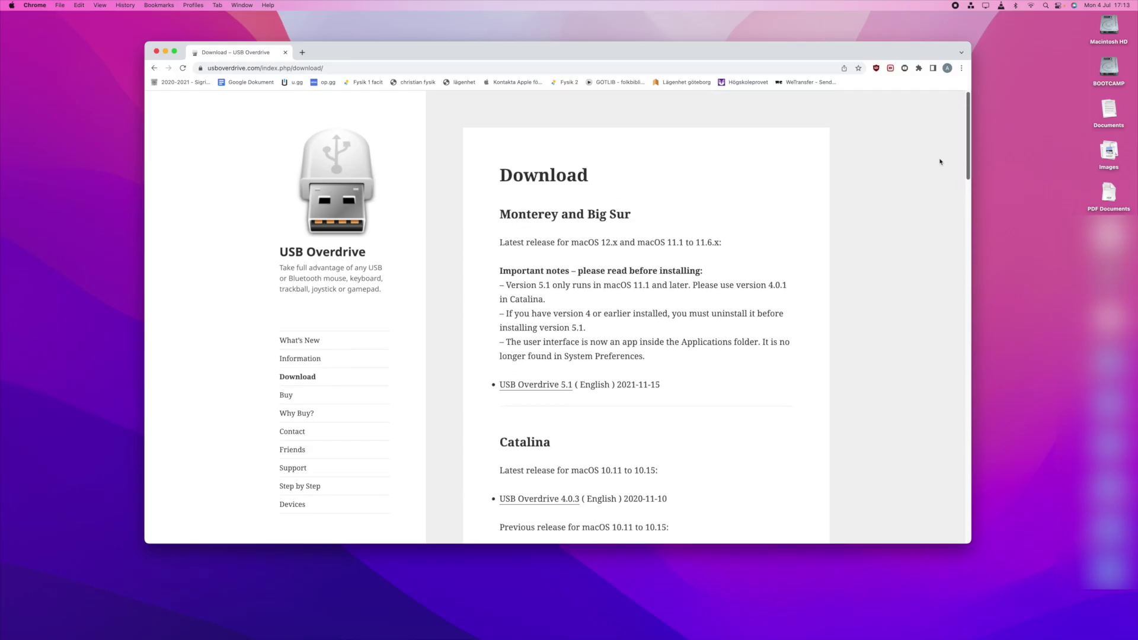
scroll(868, 166, down, 3)
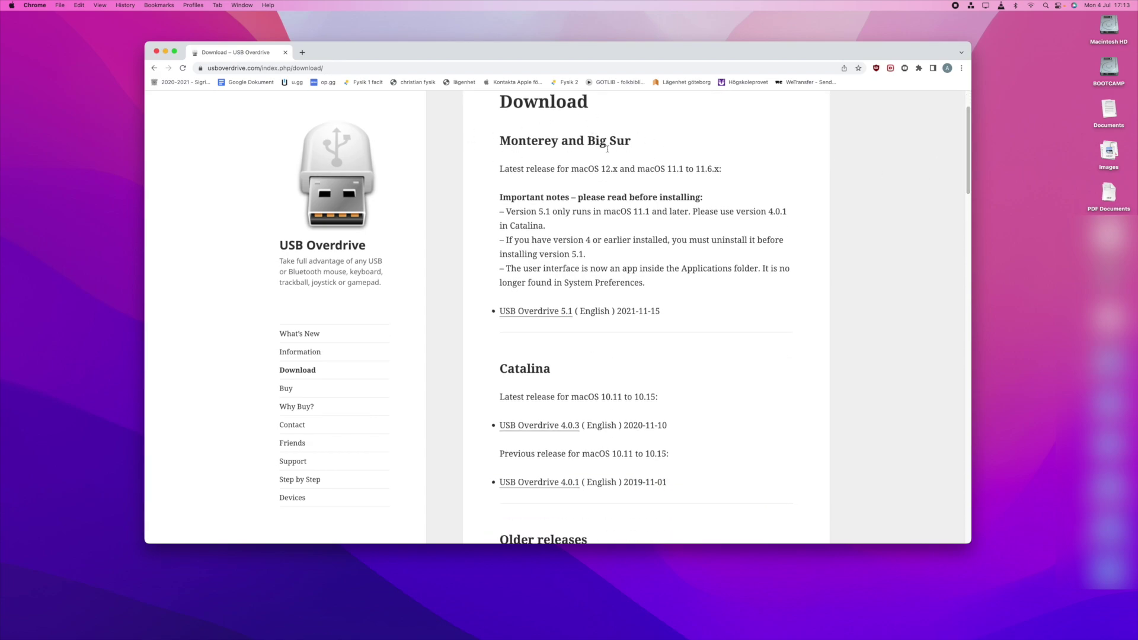
click(518, 311)
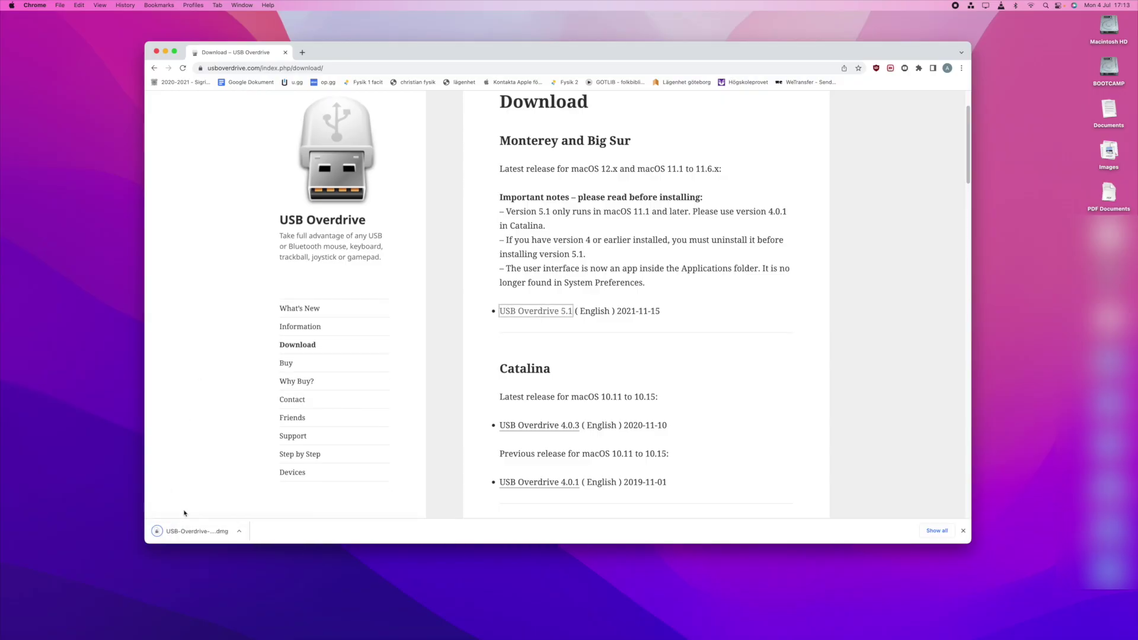
Copy USB Overdrive from the disk image into Applications, replacing the existing copy.
click(181, 536)
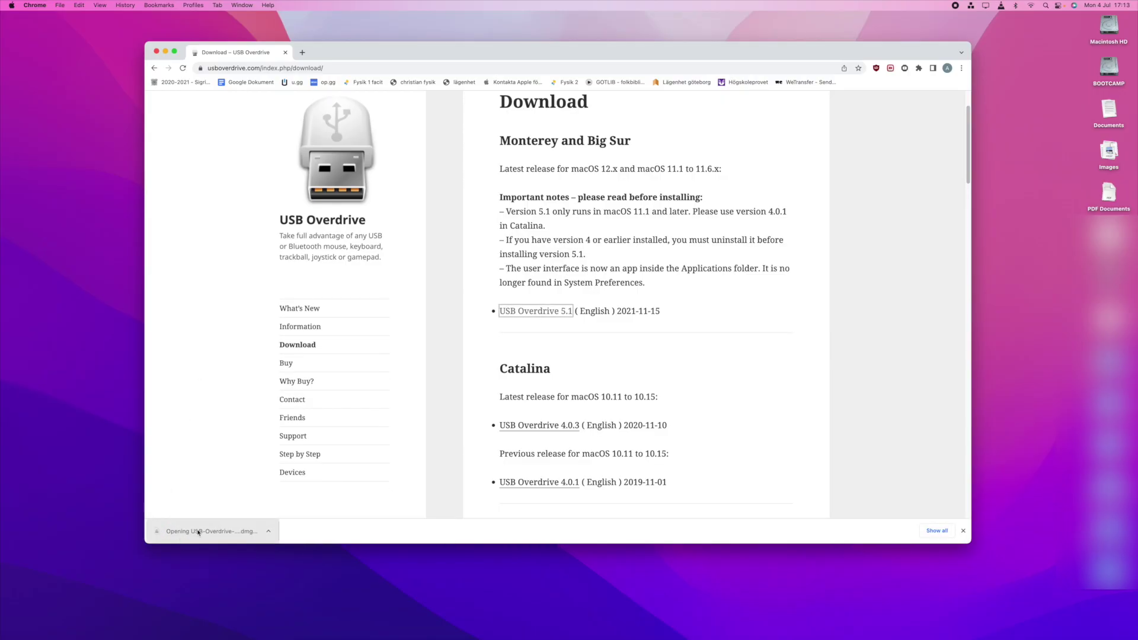
drag(335, 220, 475, 220)
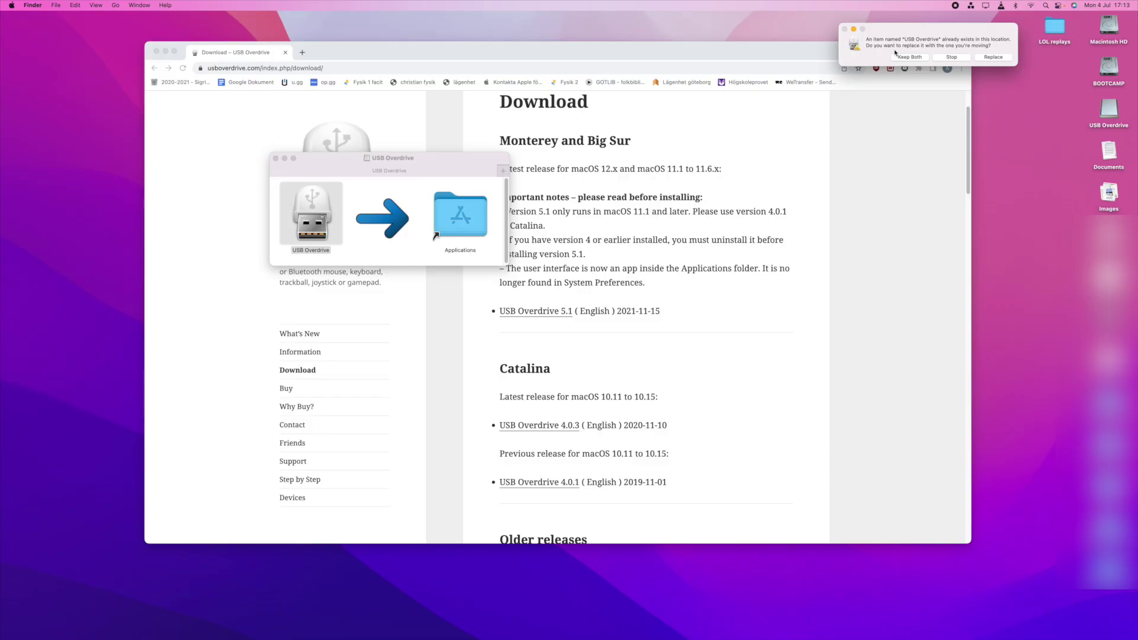
drag(910, 36, 901, 43)
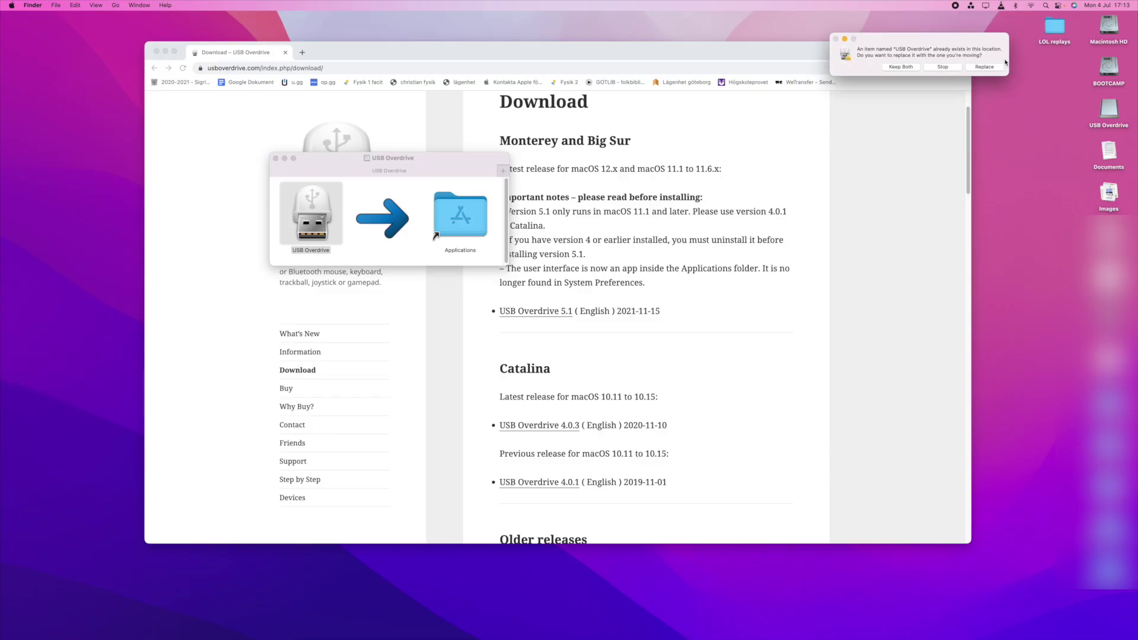
click(985, 67)
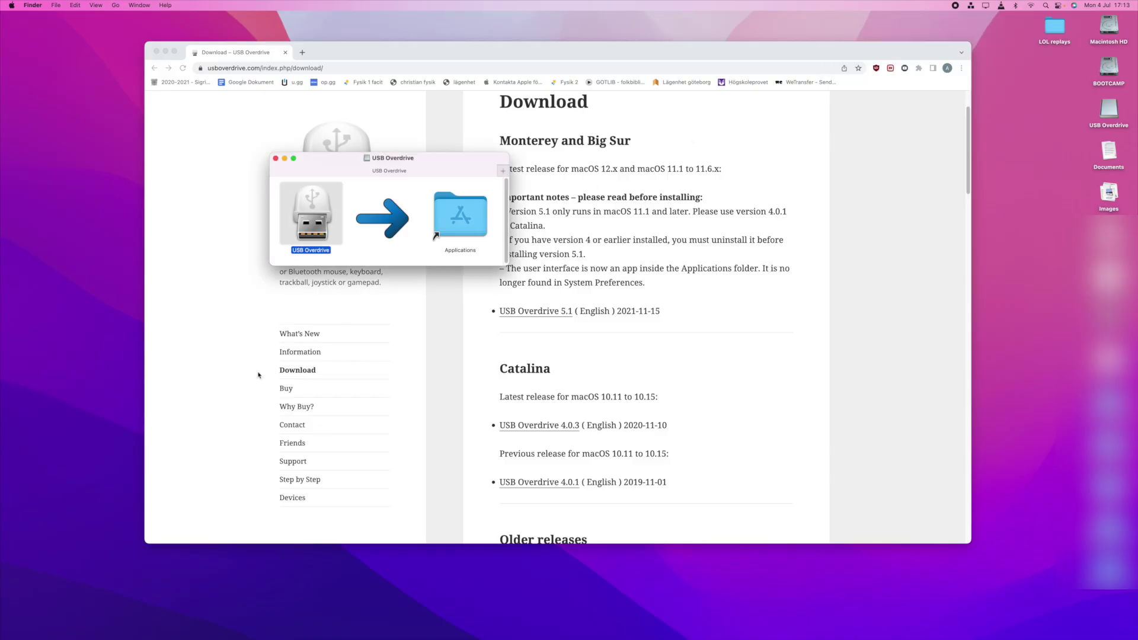
Launch USB Overdrive from Macintosh HD > Applications and allow it to open.
mouse_move(76, 637)
double_click(1110, 26)
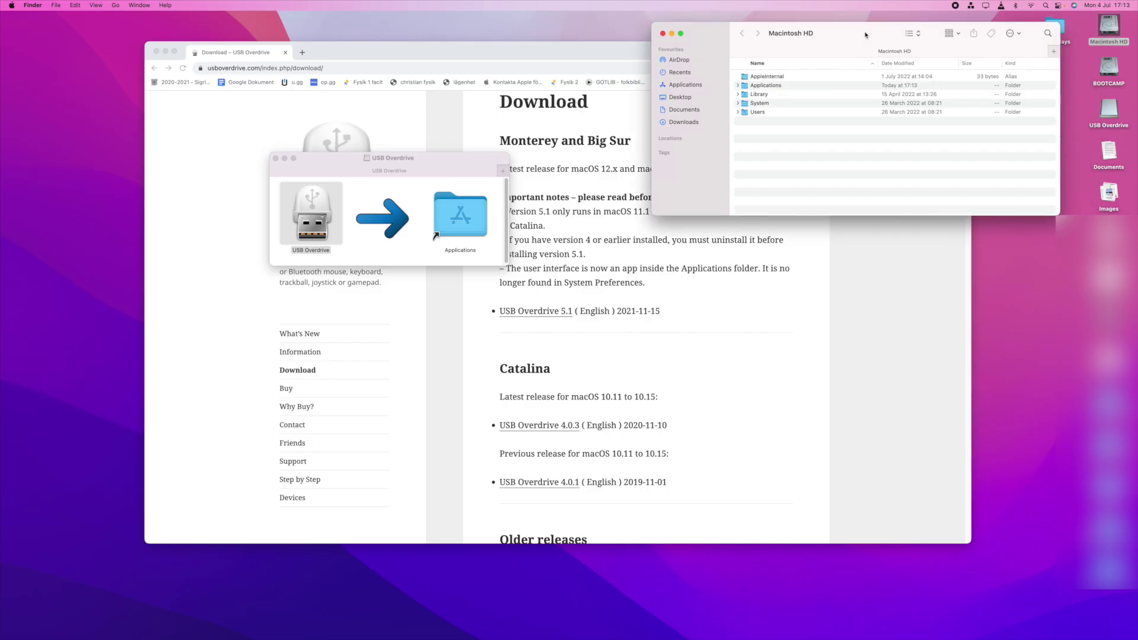
double_click(659, 120)
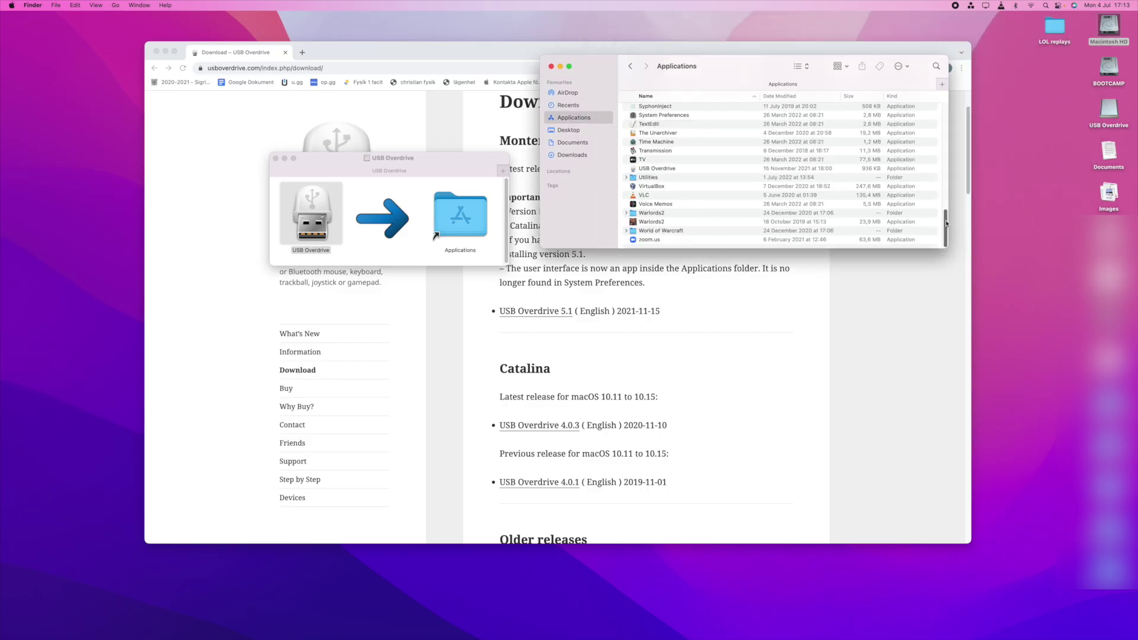
double_click(658, 169)
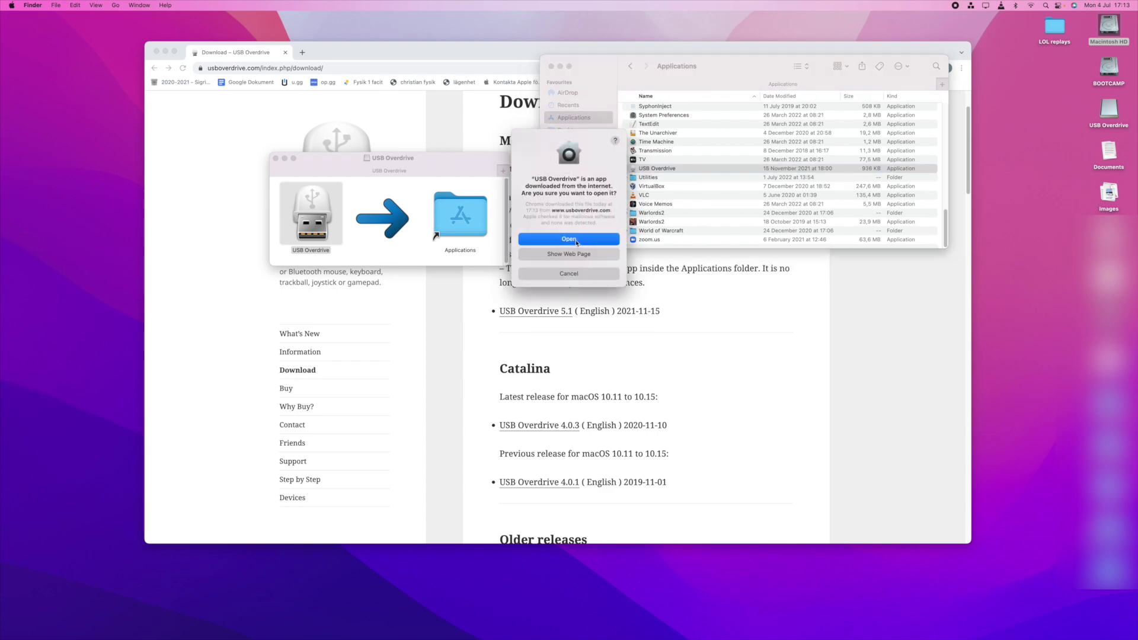
click(576, 240)
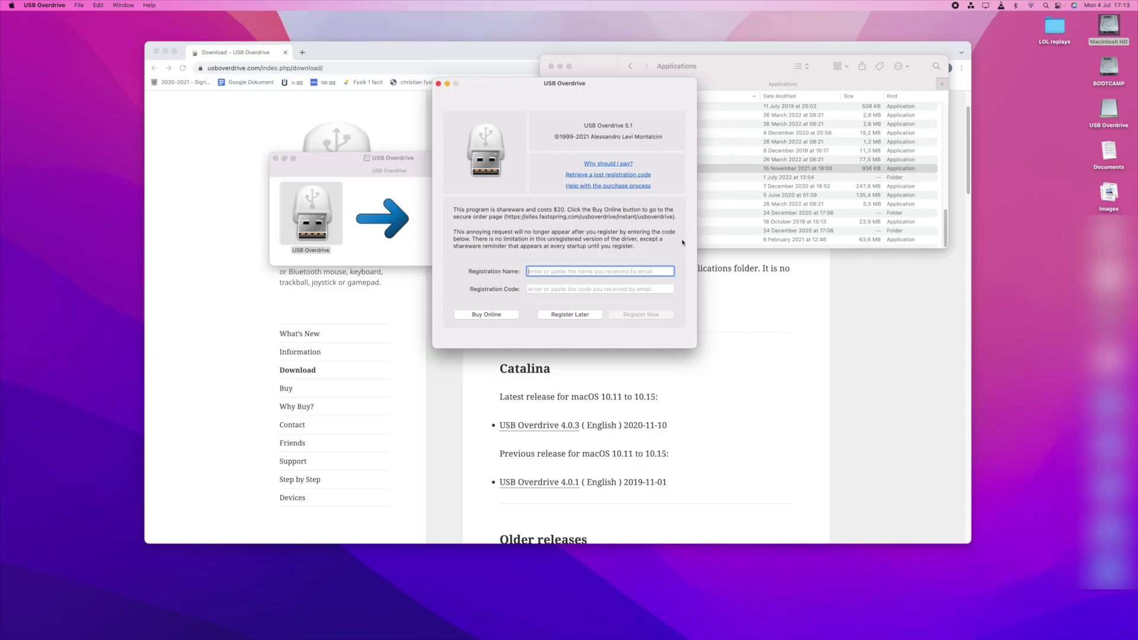
Choose Register Later to skip USB Overdrive's registration.
click(560, 315)
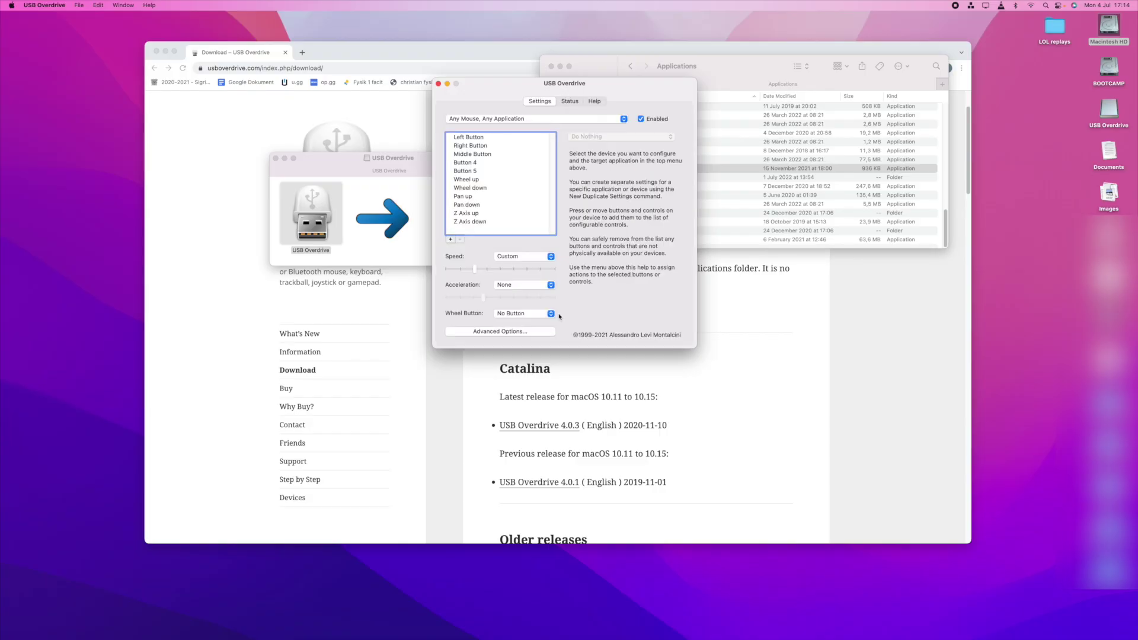
Show the Status tab and select the first Razer DeathAdder 2013 entry.
click(573, 103)
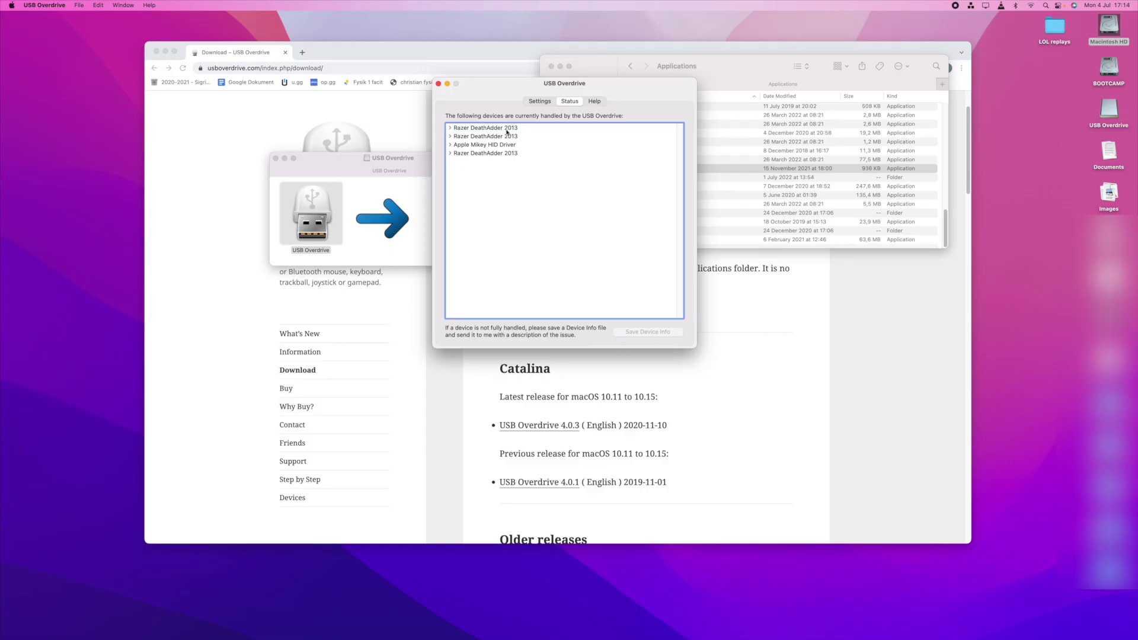
click(501, 129)
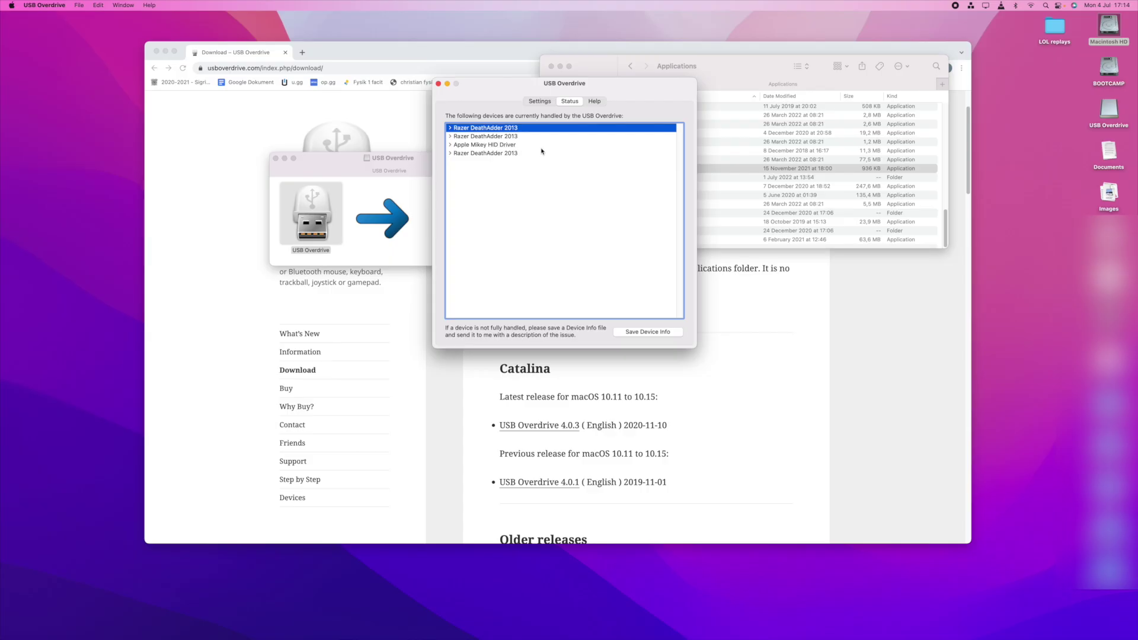
Return to Settings, pick the Any Mouse, Any Application setup, and select Button 4.
click(538, 103)
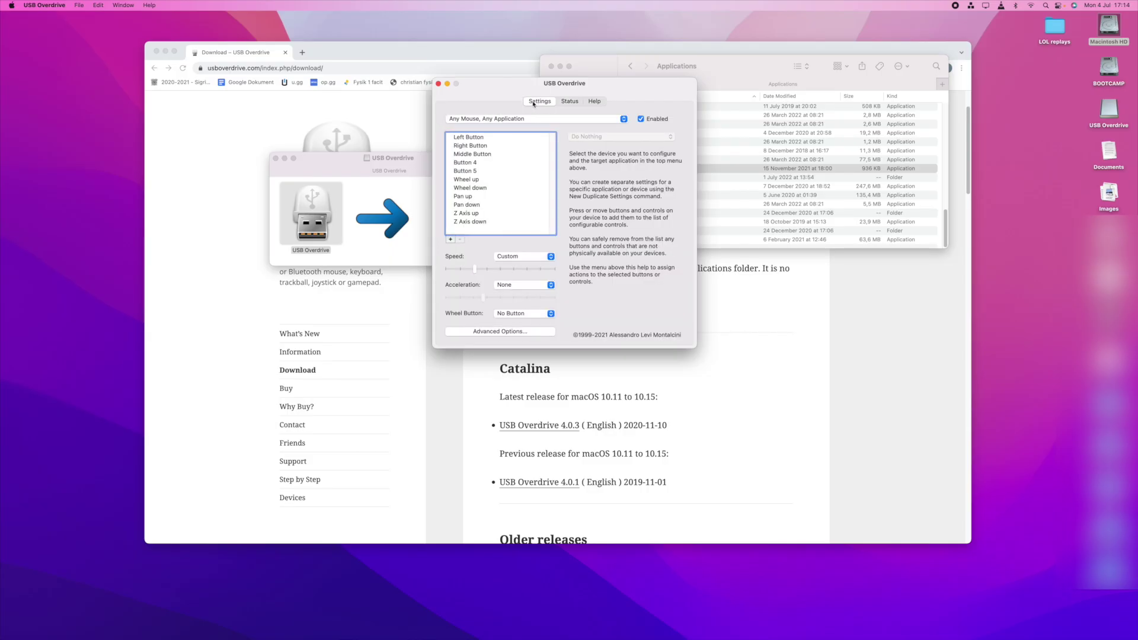
click(496, 123)
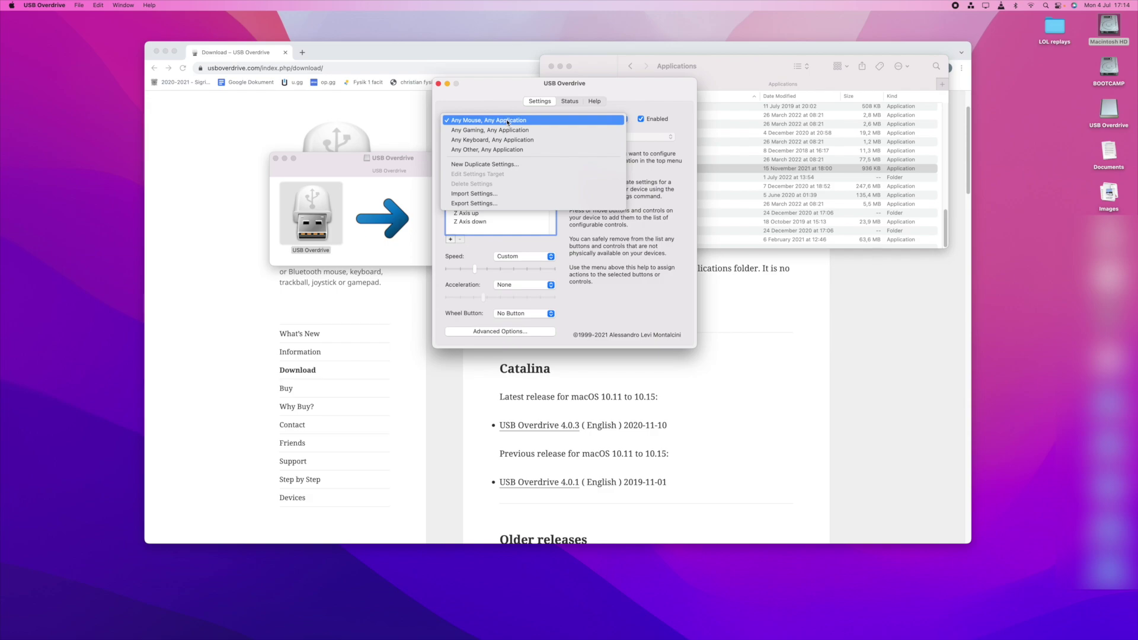
click(507, 120)
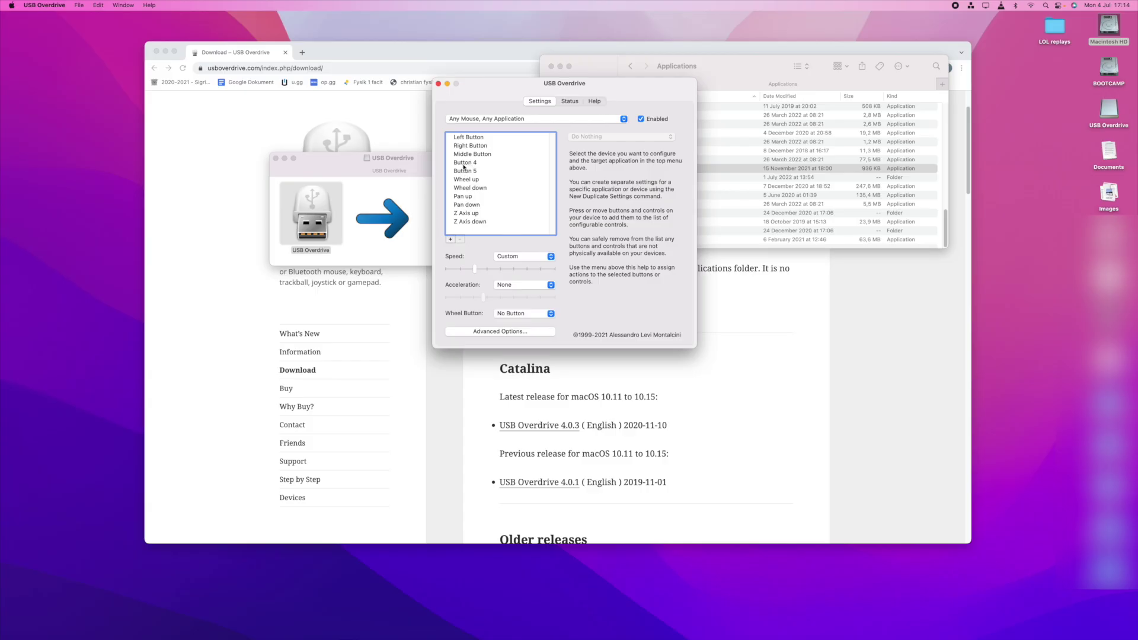
click(463, 163)
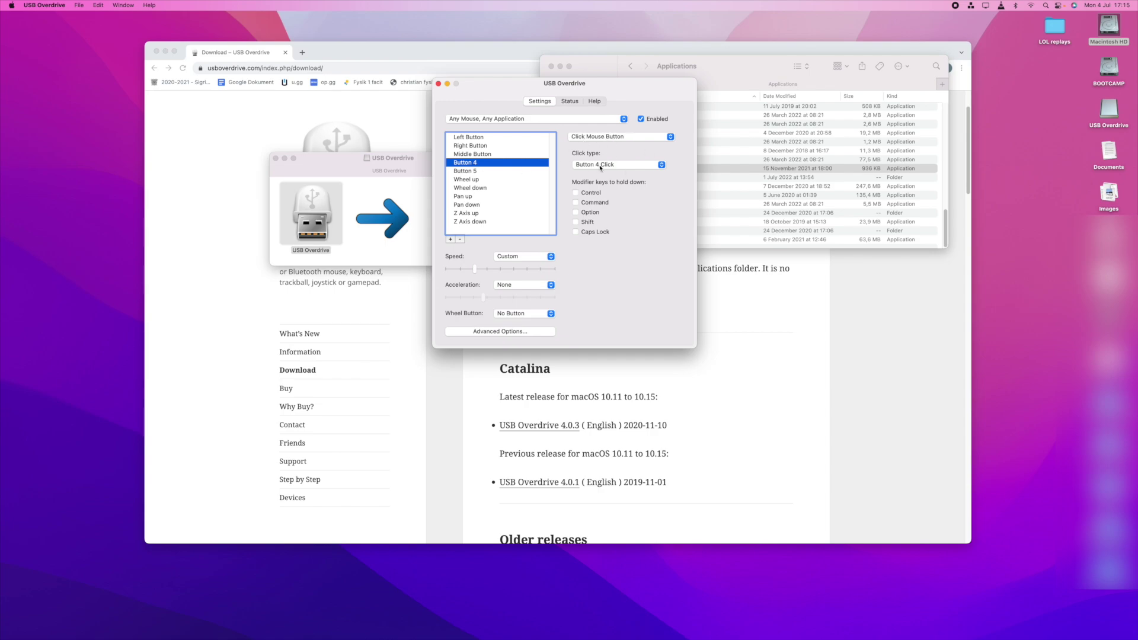
Set Button 4's click type to plain Click.
click(611, 138)
click(612, 138)
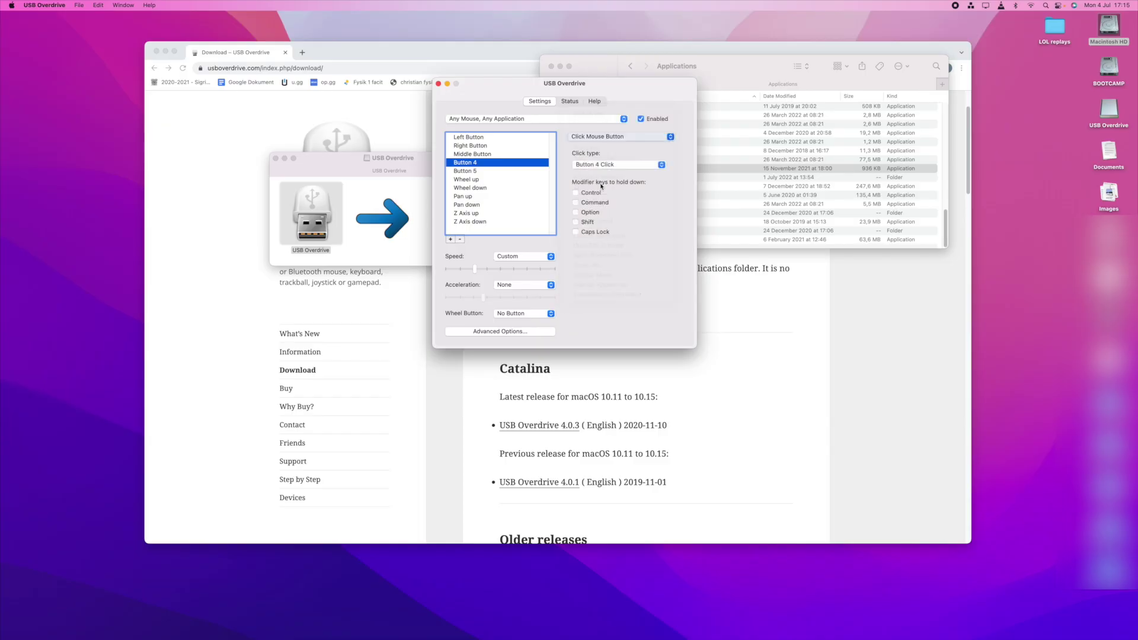
click(592, 166)
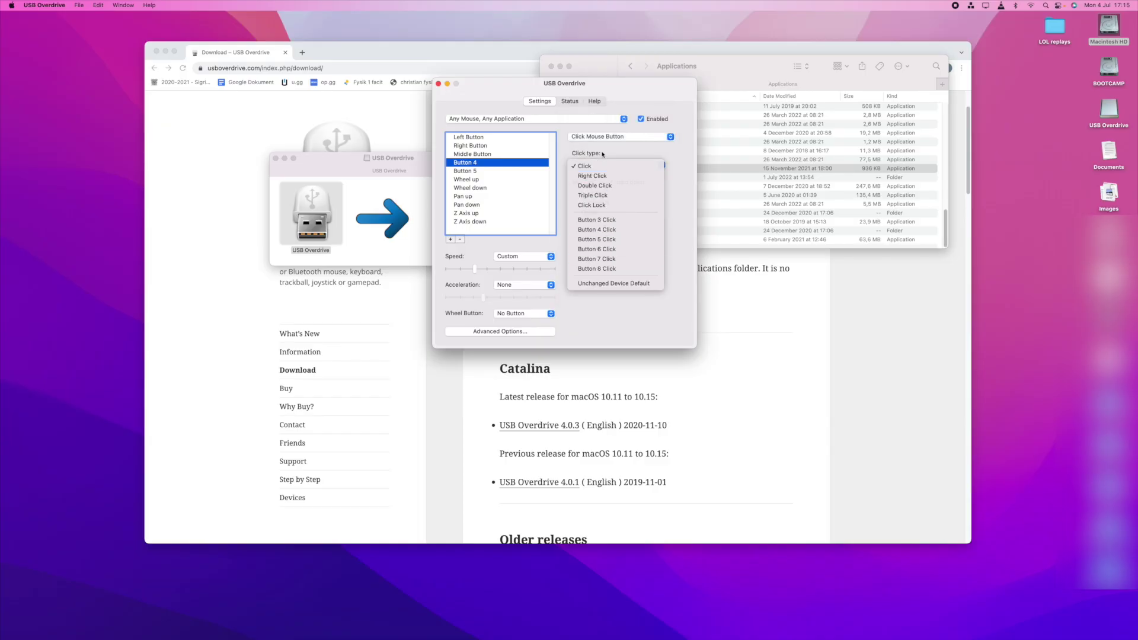
click(601, 153)
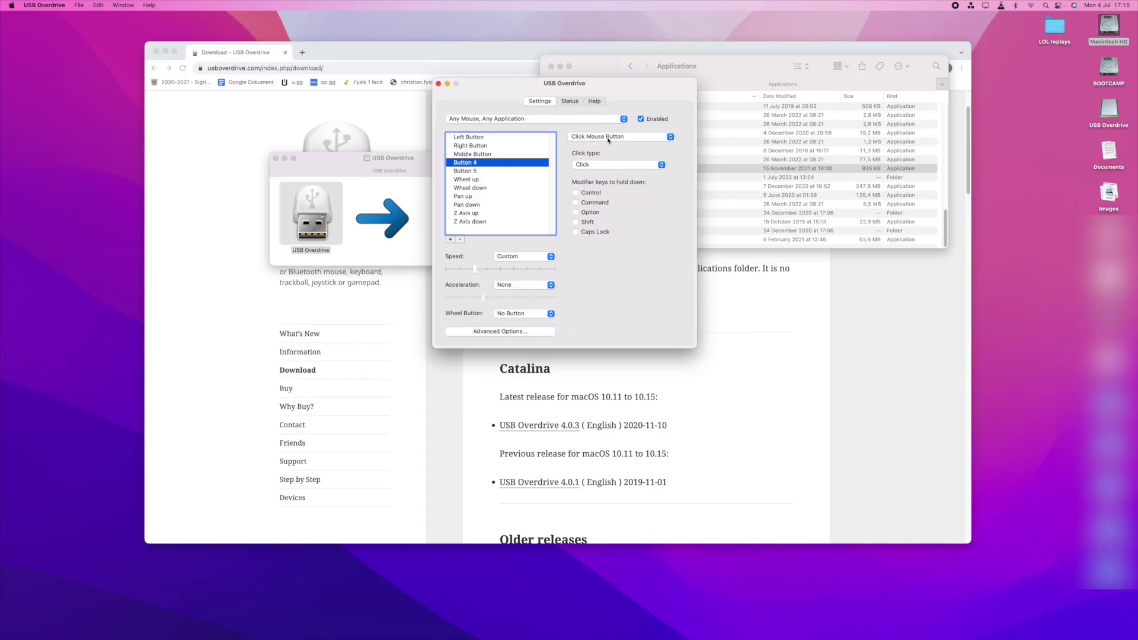
Switch Button 4's action to Press Key, then to Execute Music Command (Play/Pause).
click(605, 138)
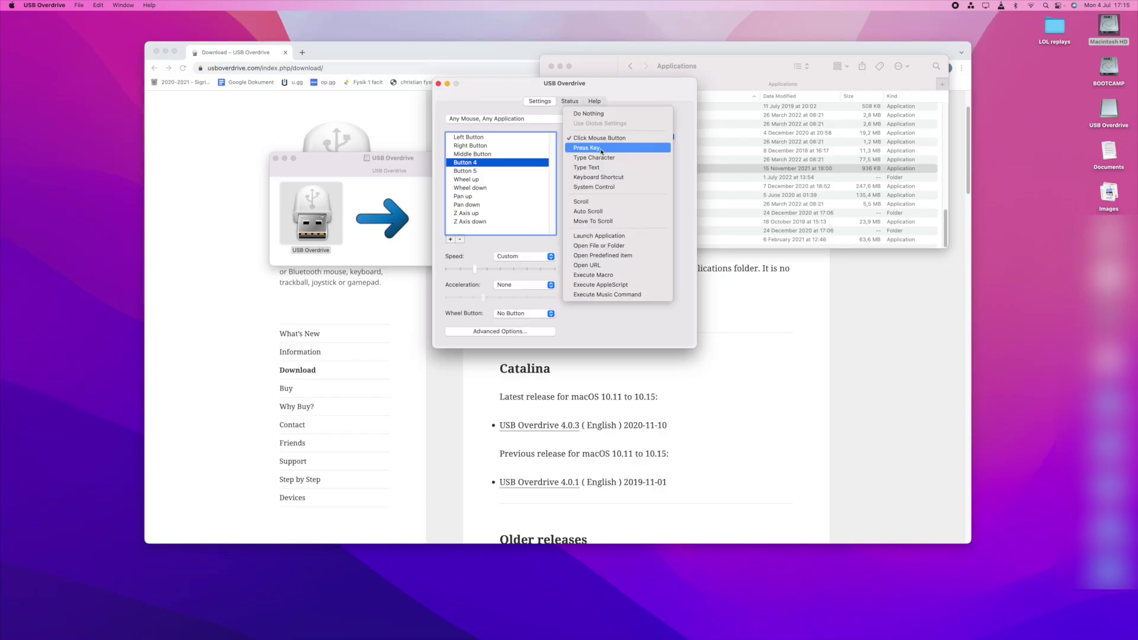
click(604, 149)
click(610, 138)
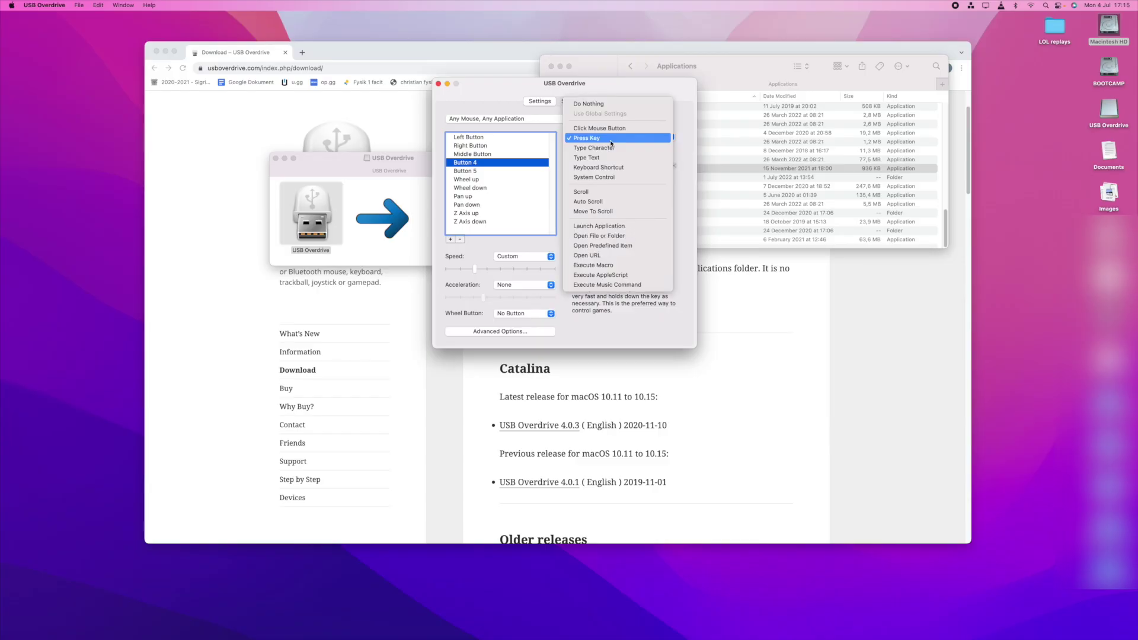
click(597, 287)
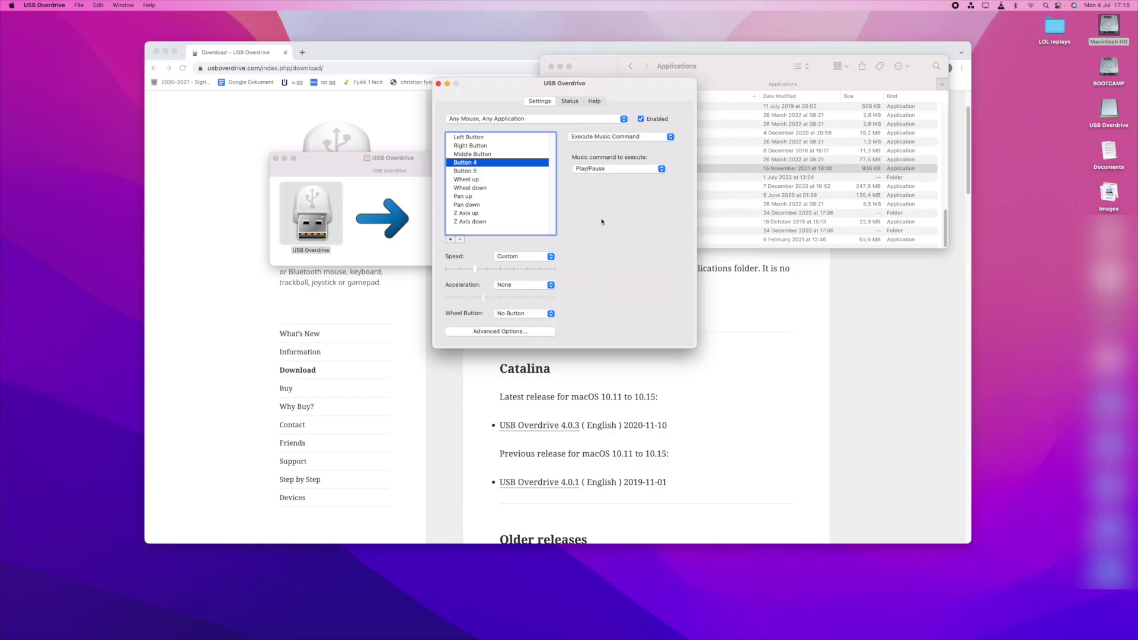
click(606, 173)
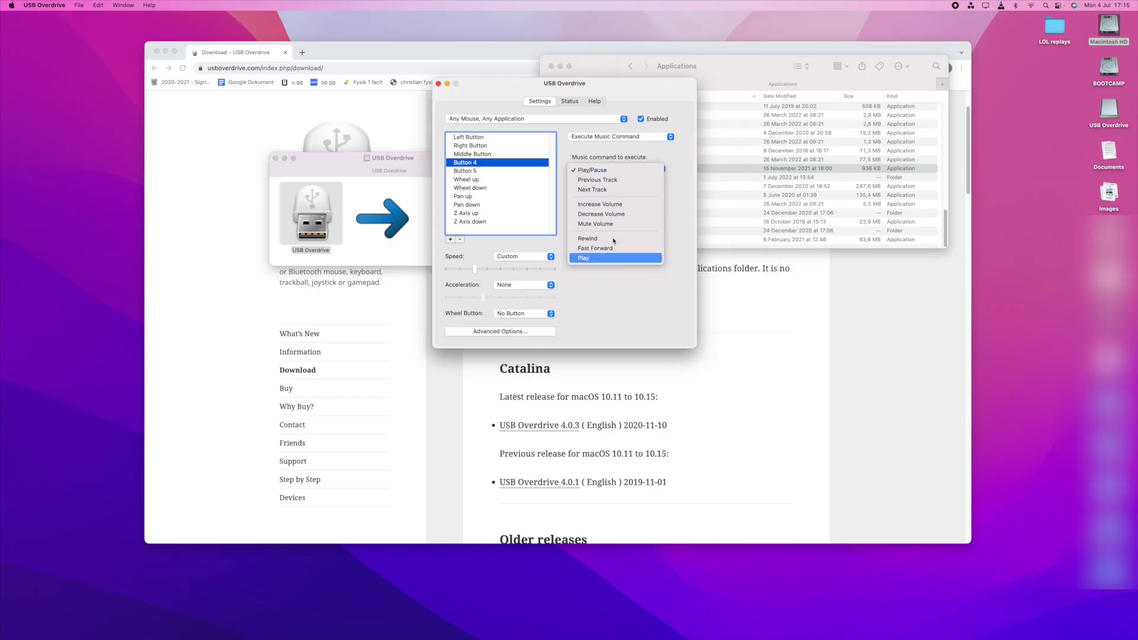
click(603, 169)
click(620, 137)
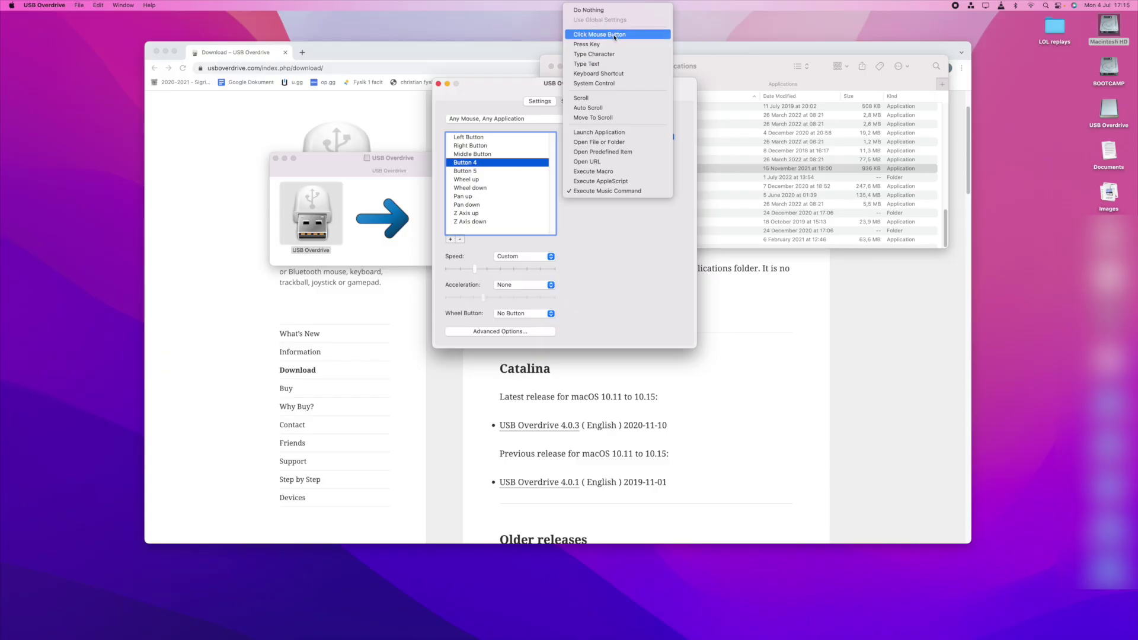
Set Button 4's action back to Click Mouse Button with the Button 4 Click type.
click(610, 34)
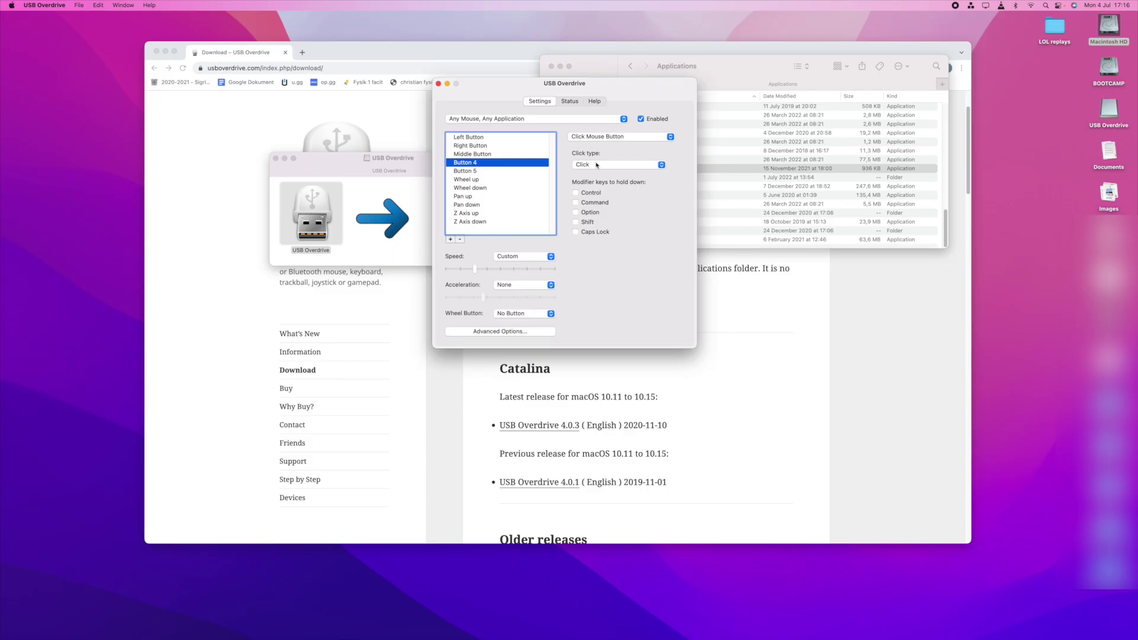
click(596, 165)
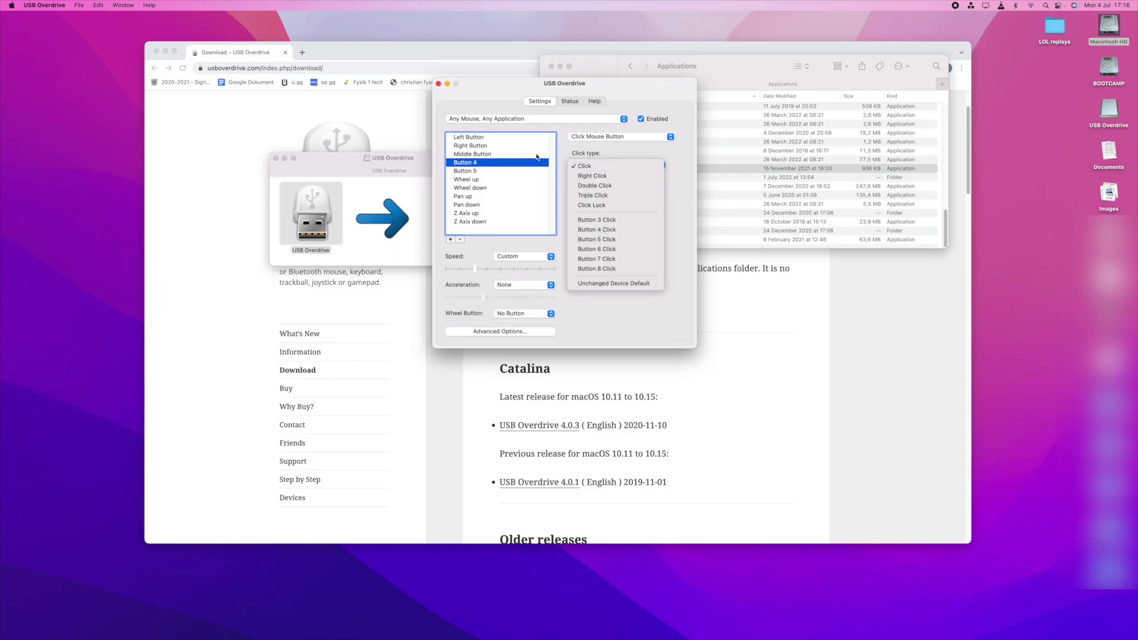
click(607, 233)
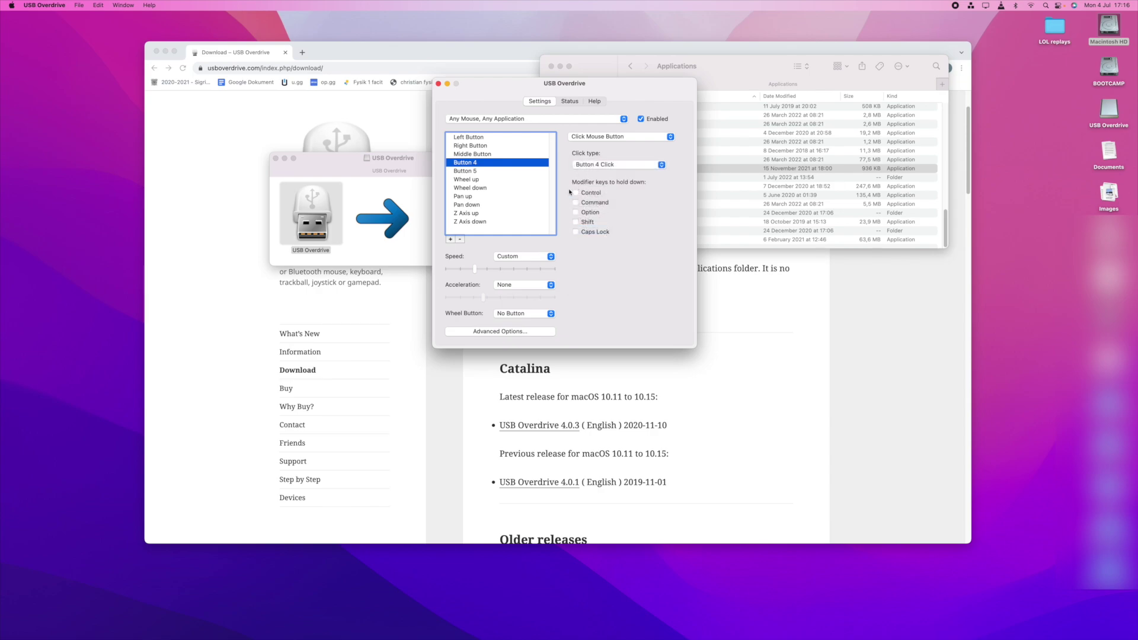